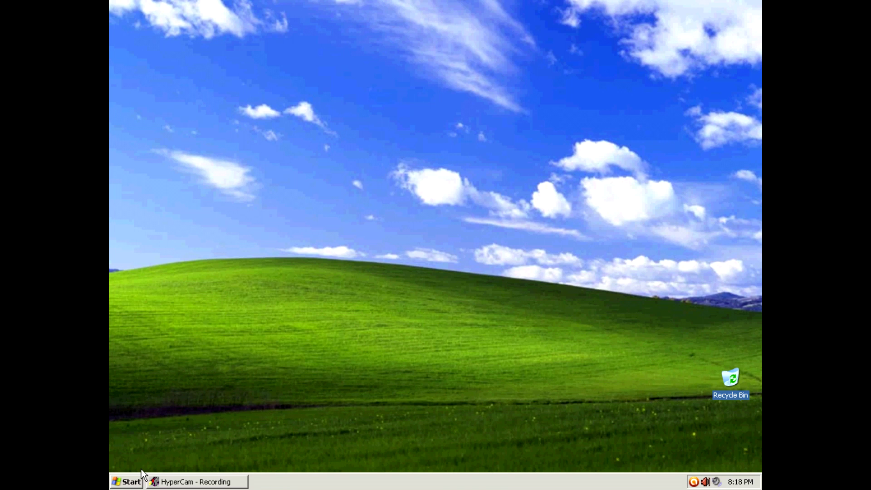
Launch Internet Explorer from the Start menu and maximize its window.
click(134, 482)
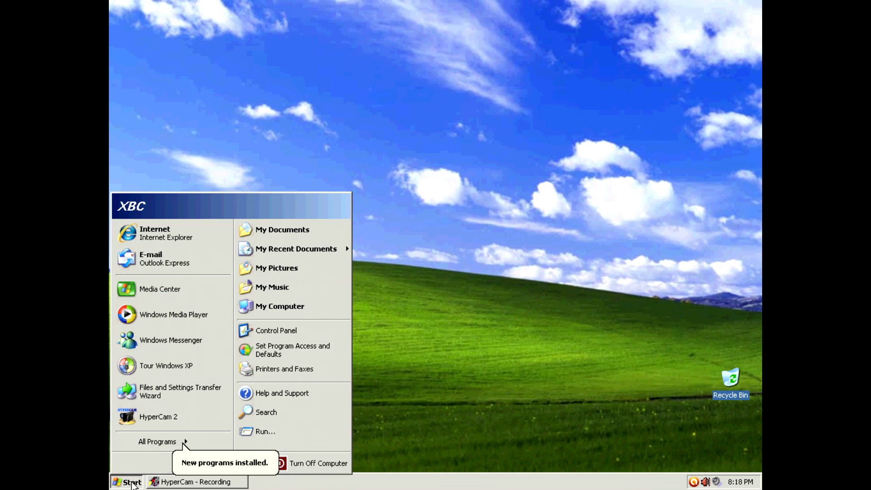
click(186, 245)
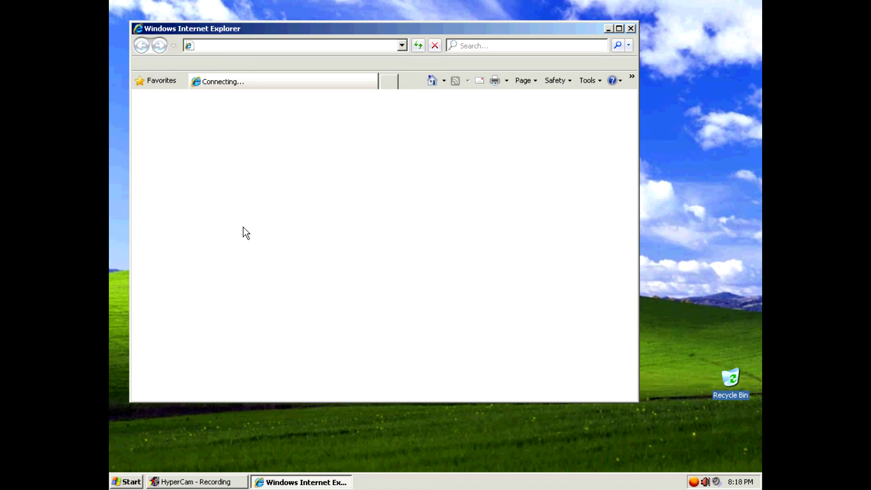
click(619, 29)
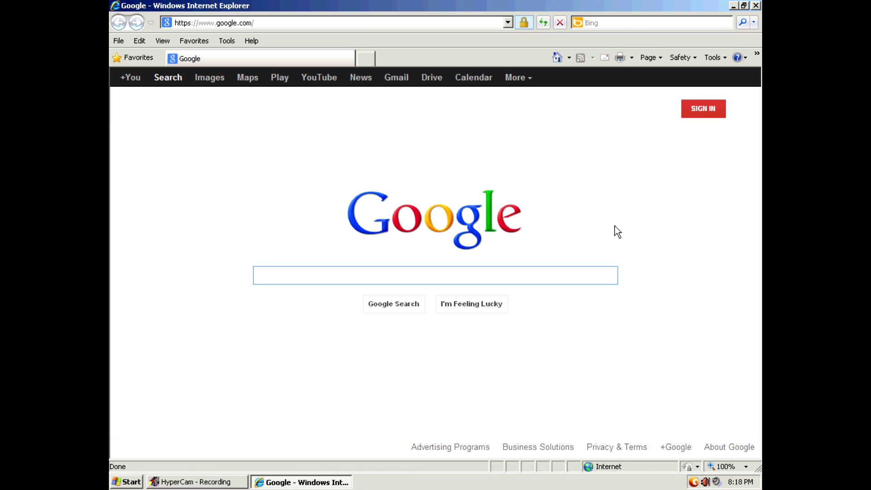
Search Google for 'Xbox Connect' and open the XBConnect result at xbconnect.com.
text(Xbox Connec)
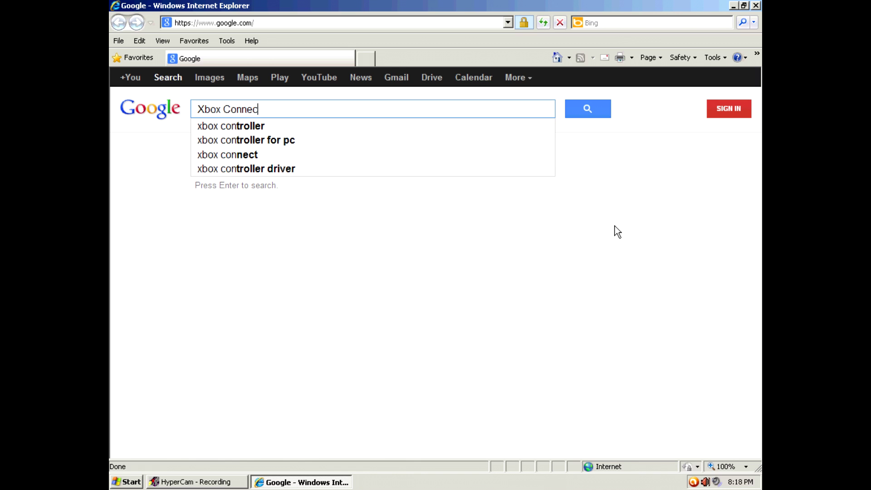
text(t)
key(Return)
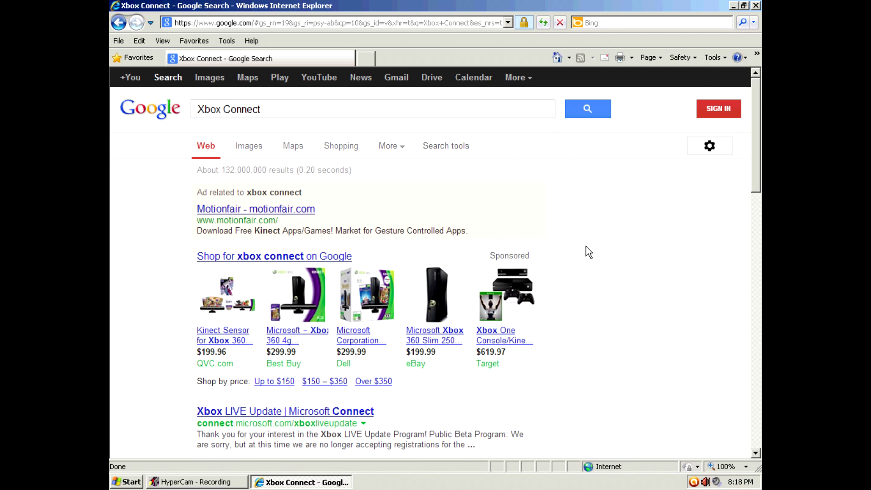
scroll(589, 252, down, 2)
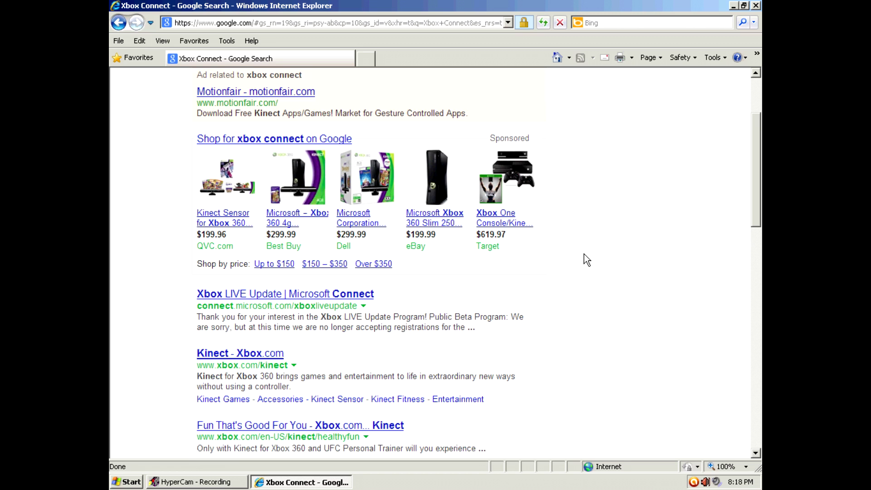
scroll(586, 262, down, 1)
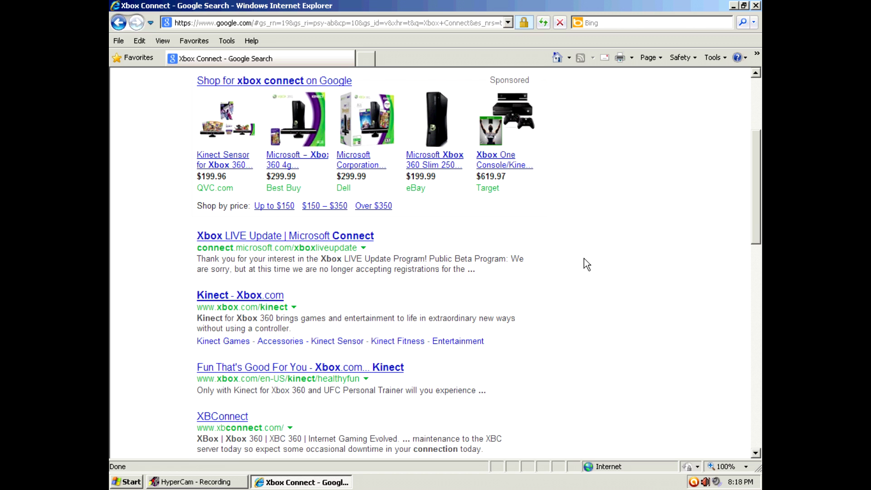
click(225, 417)
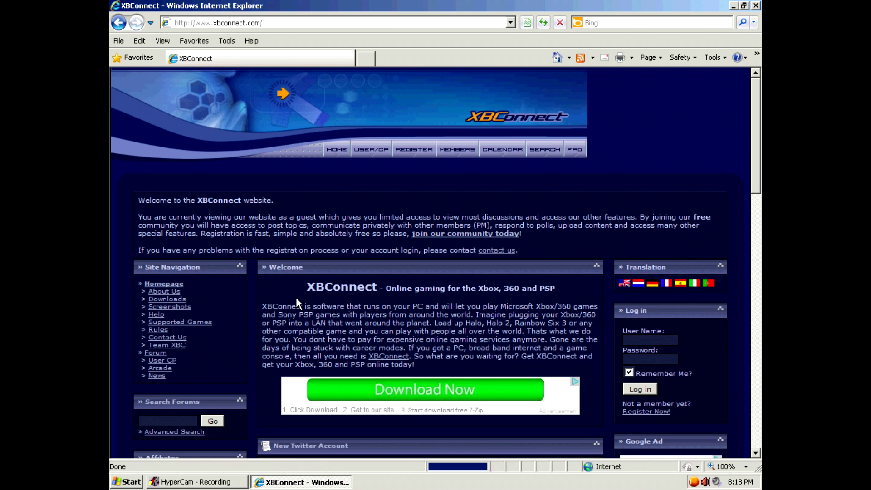
Go to the Downloads page and start downloading the skinless XBConnect 5.2 installer.
scroll(298, 296, down, 3)
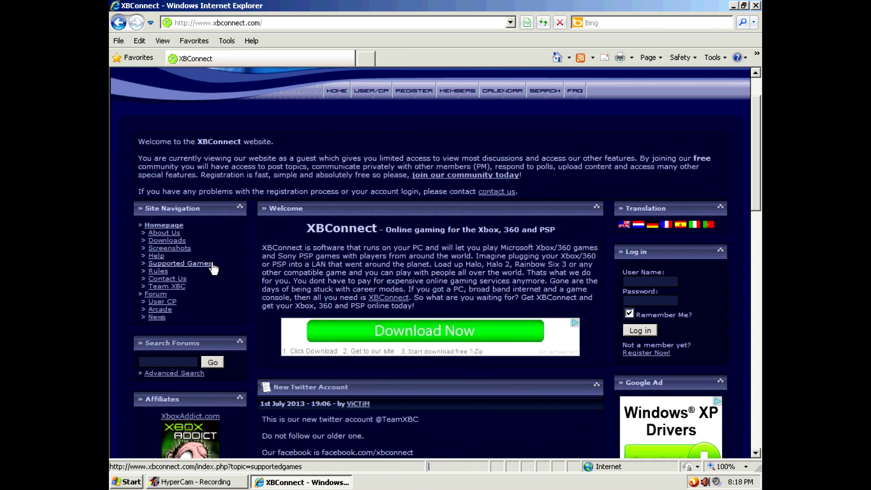
click(177, 243)
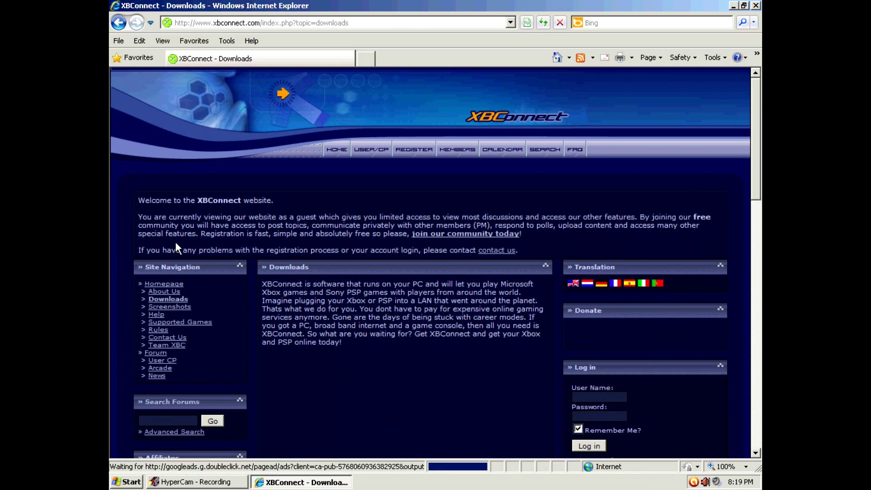
scroll(380, 271, down, 5)
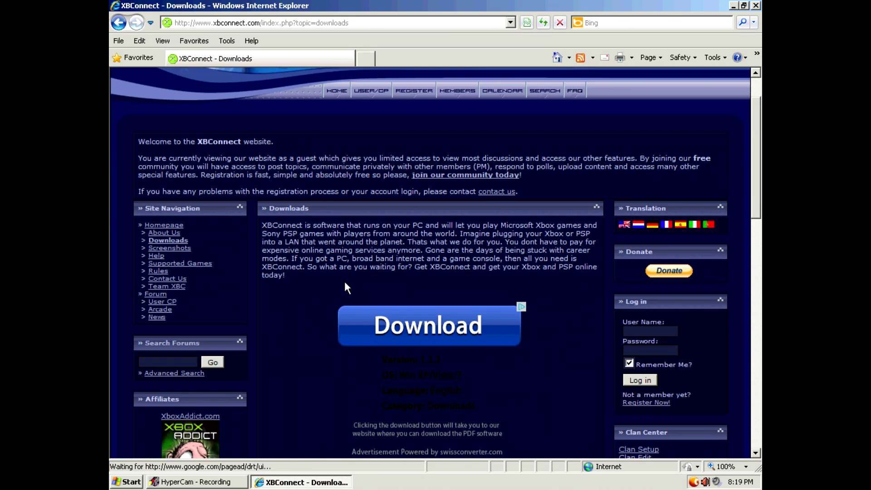
scroll(324, 292, down, 7)
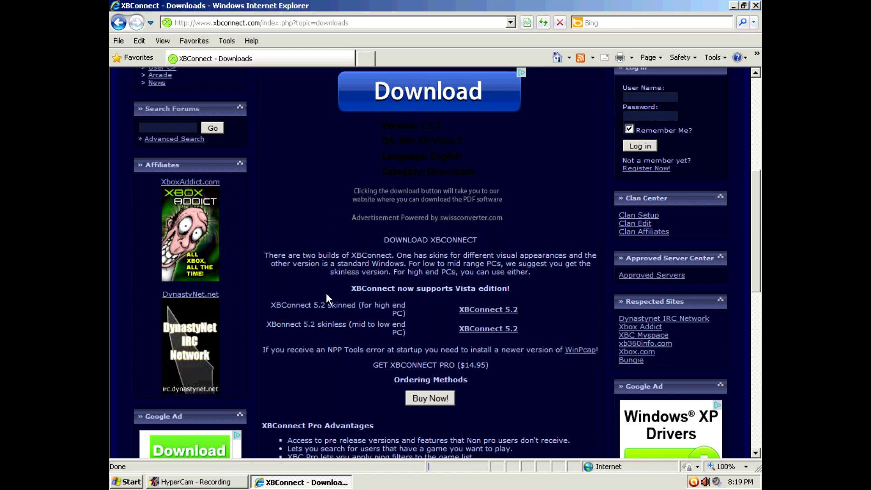
click(483, 330)
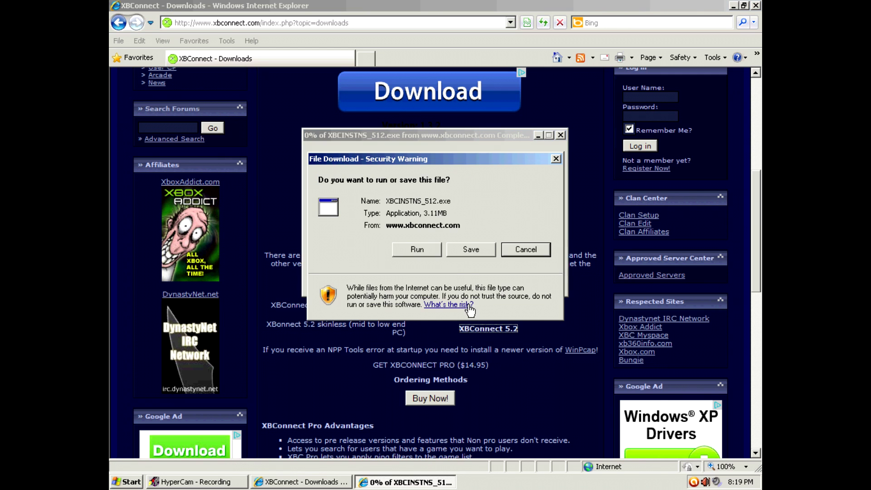
Save XBCINSTNS_512.exe, then run it and allow it past the security warning.
click(460, 252)
click(682, 370)
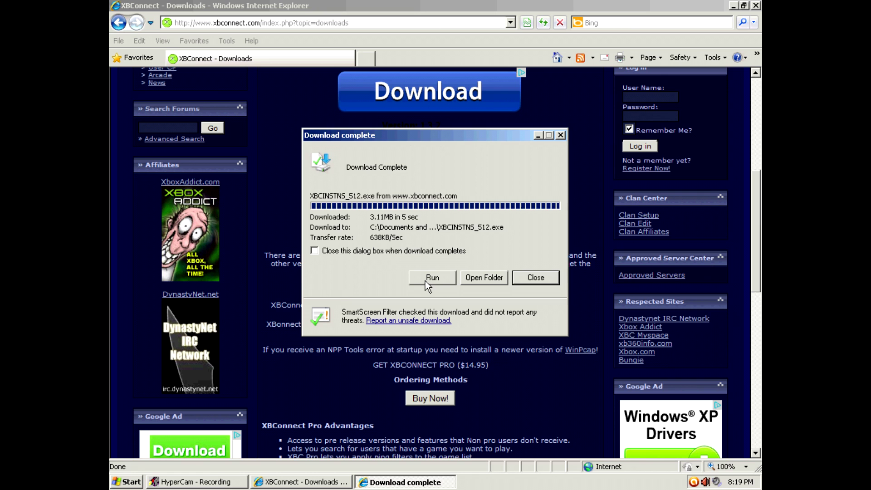
click(426, 279)
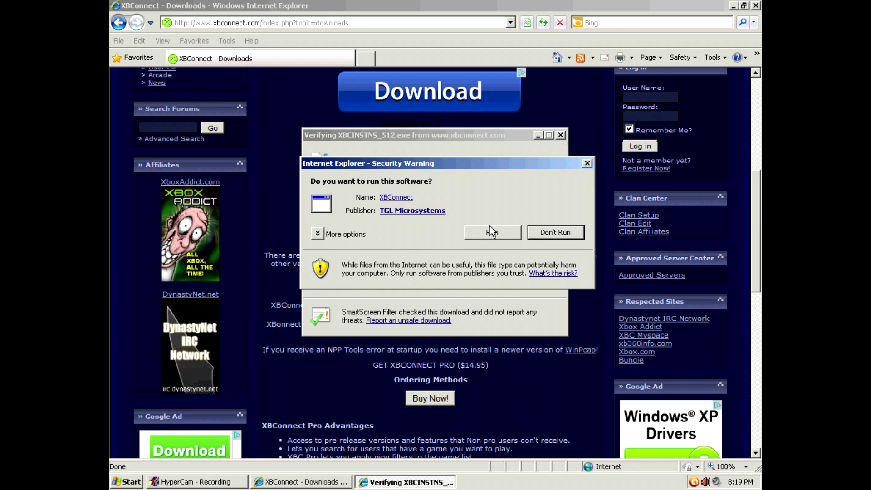
click(492, 233)
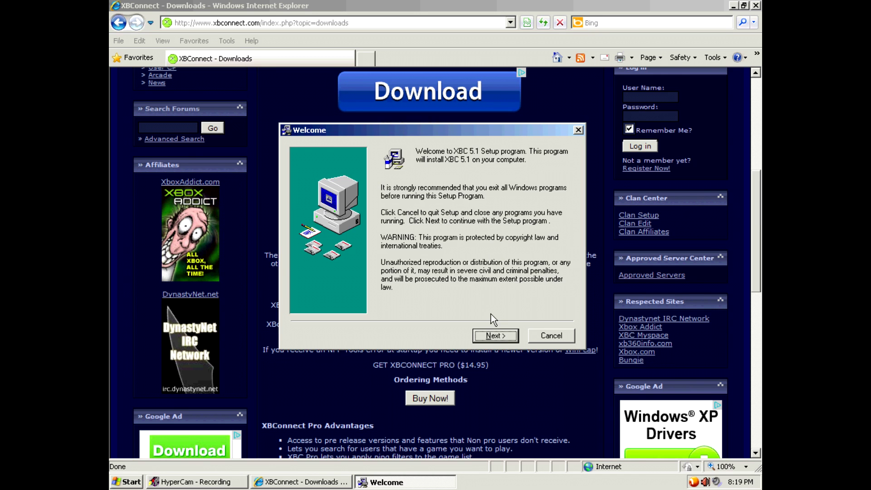
Install XBC 5.1 to C:\Program Files\XBC with pSDK driver and both shortcuts, then close the browser.
click(495, 336)
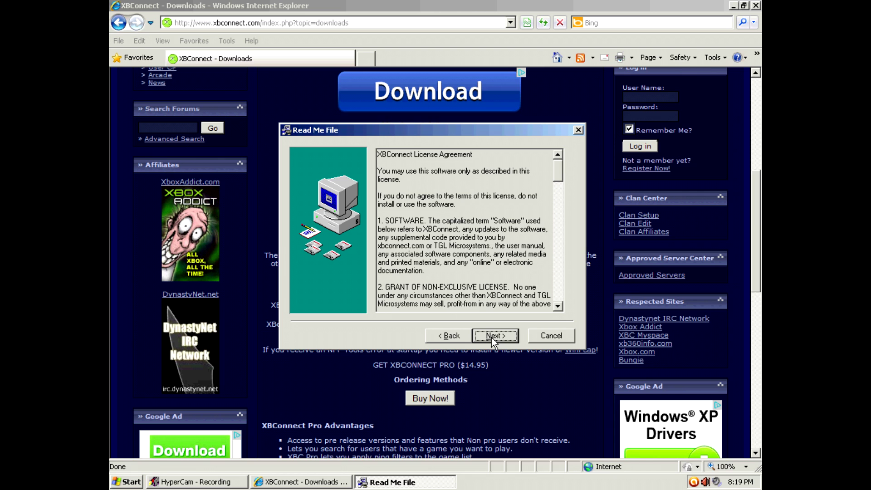
click(495, 335)
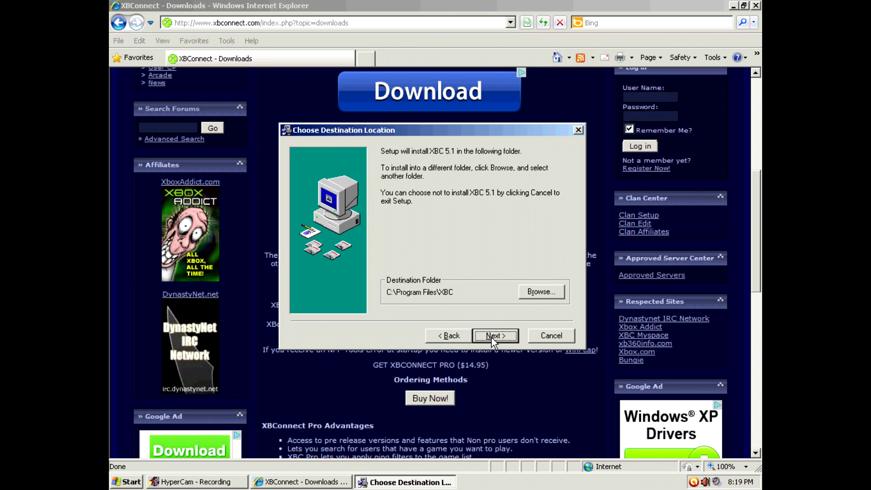
click(495, 336)
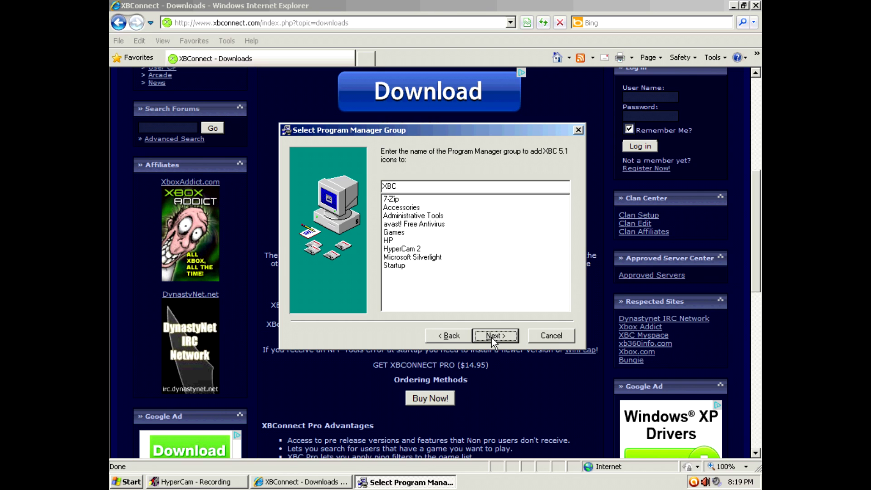
click(491, 337)
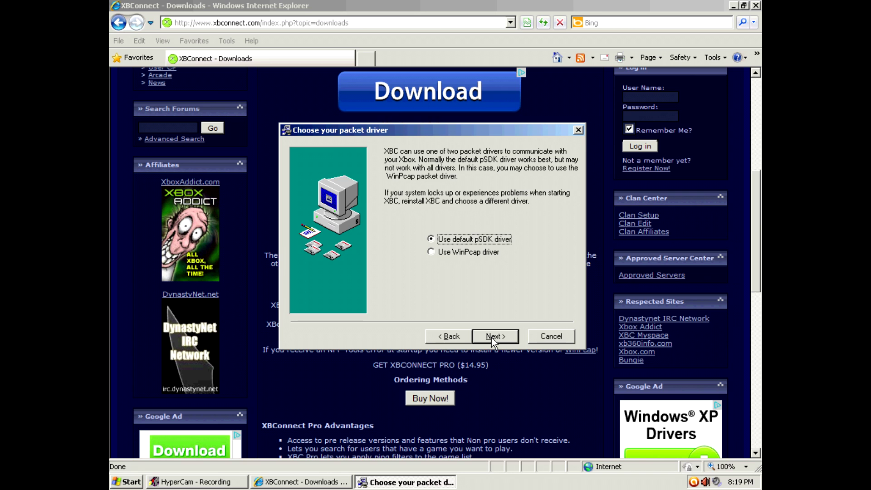
click(491, 337)
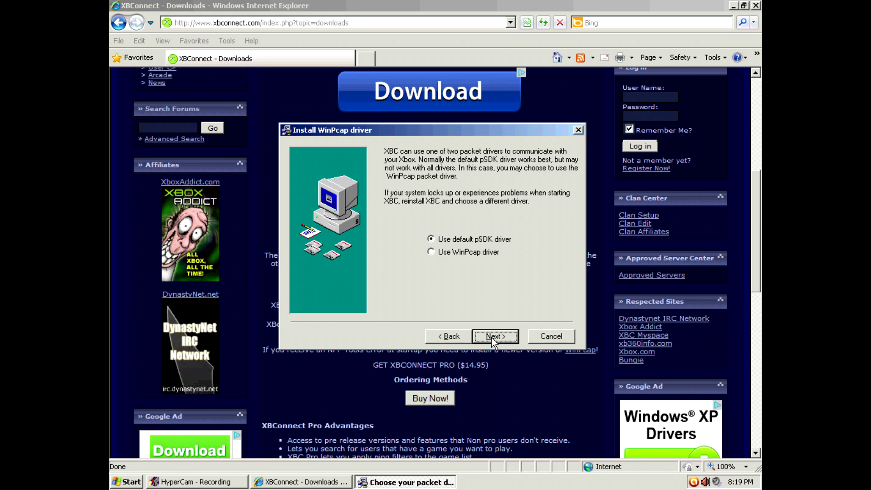
click(491, 338)
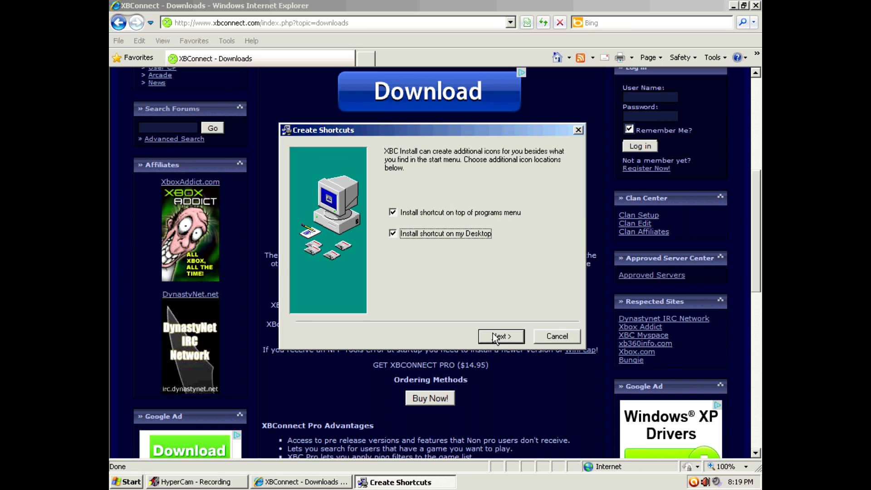
click(493, 335)
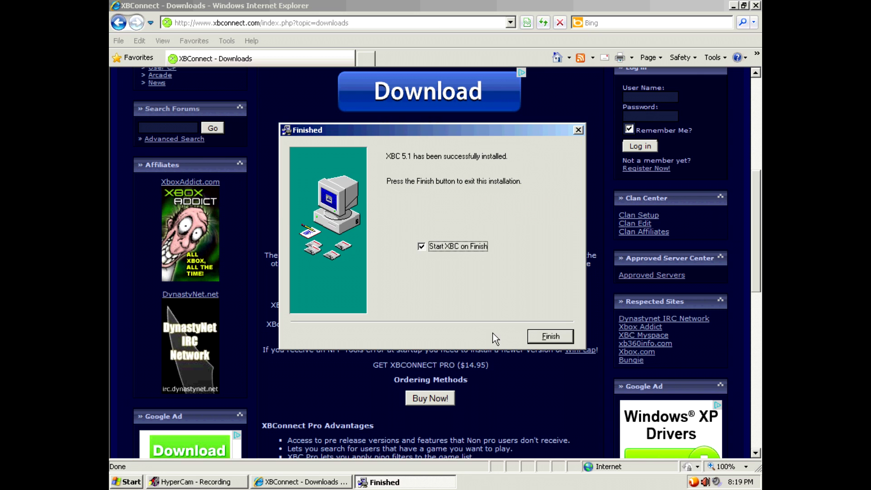
click(551, 336)
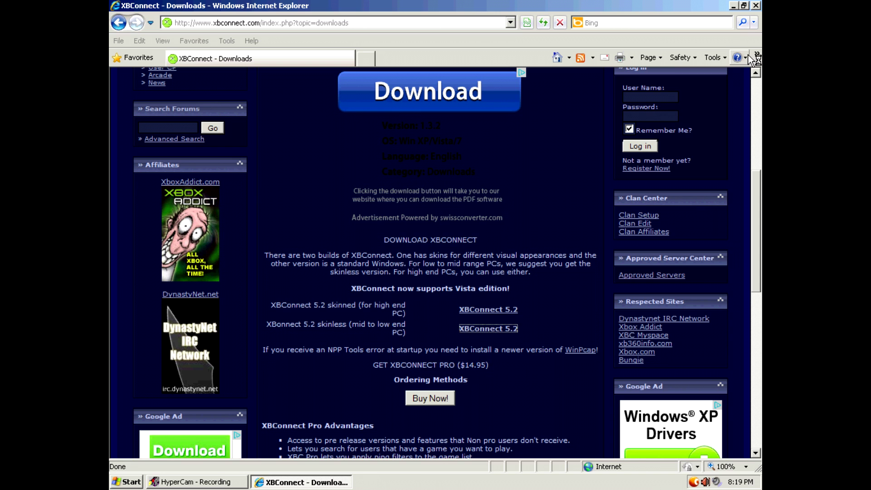
click(757, 5)
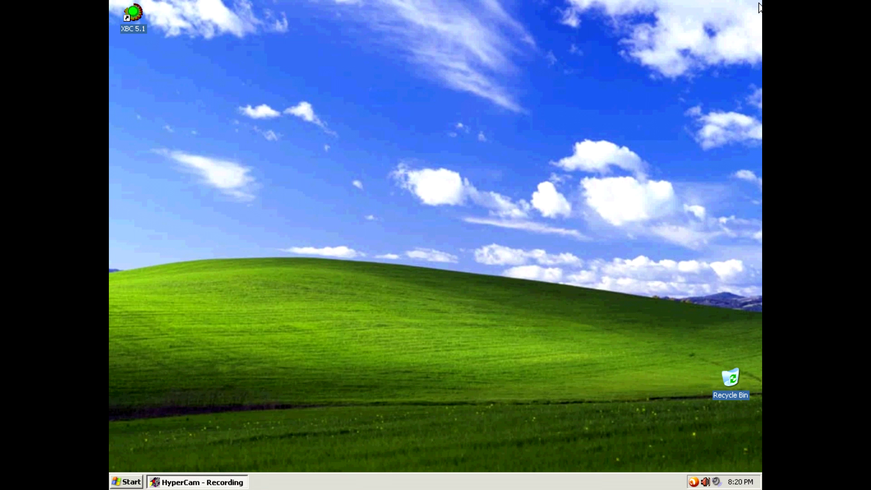
Accept the Proper Use terms and confirm being 13 years of age or older.
click(456, 166)
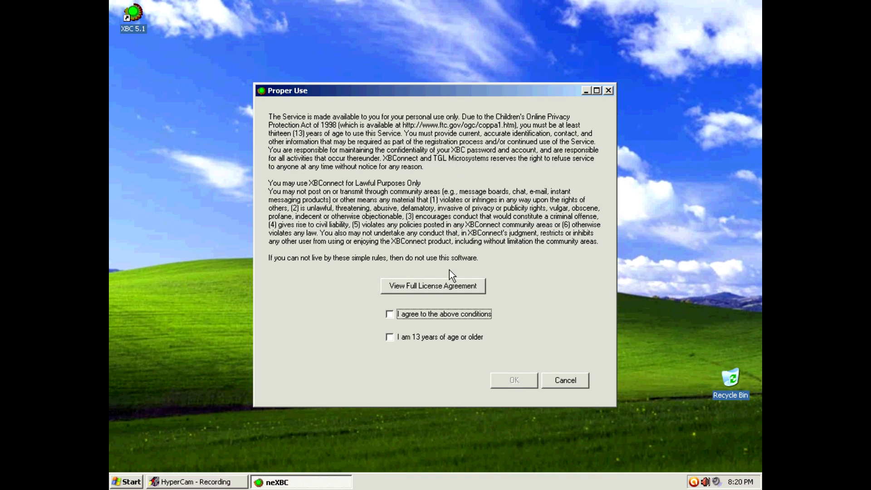
click(389, 315)
click(389, 337)
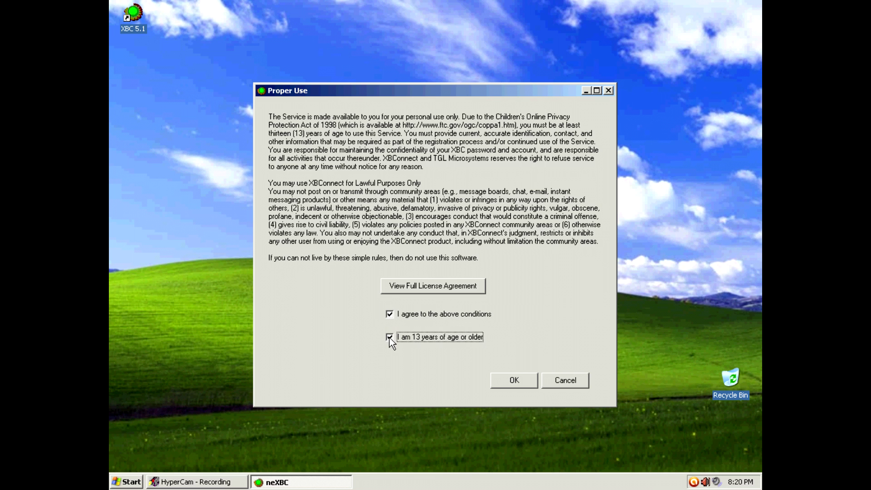
click(518, 380)
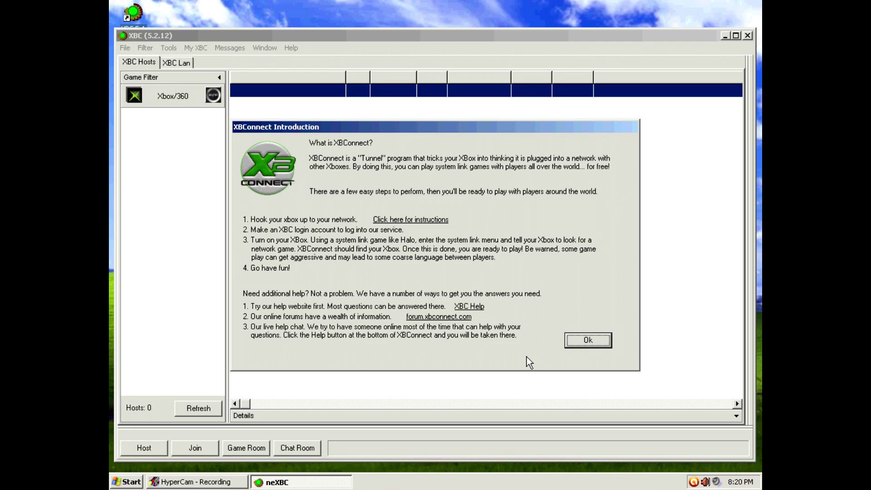
Dismiss the introduction, decline a new account, and log in with the profile name and password, remembering the password.
click(588, 340)
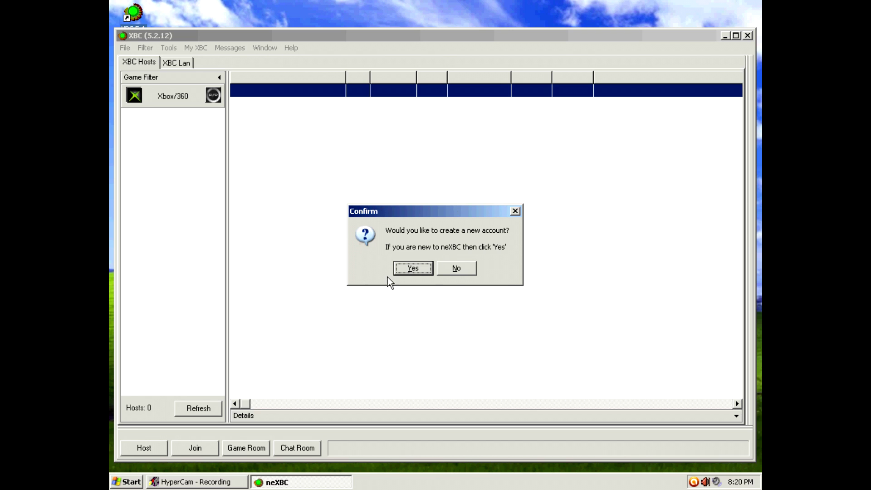
click(456, 273)
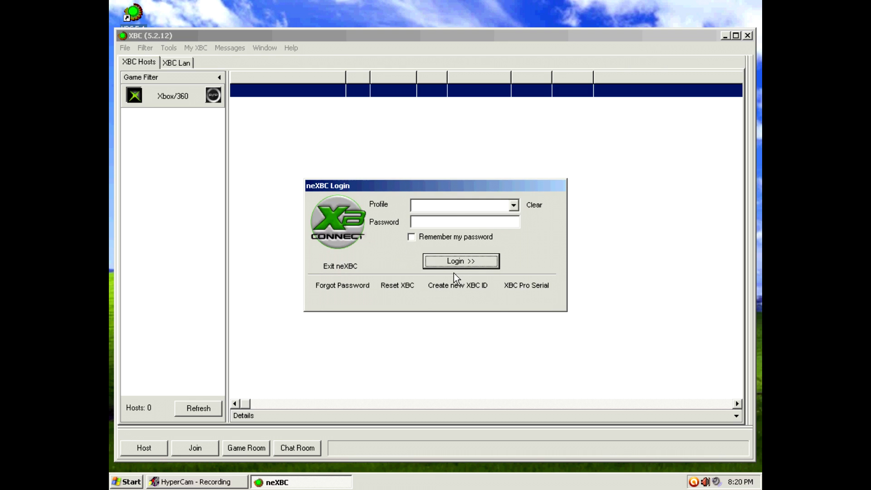
click(452, 207)
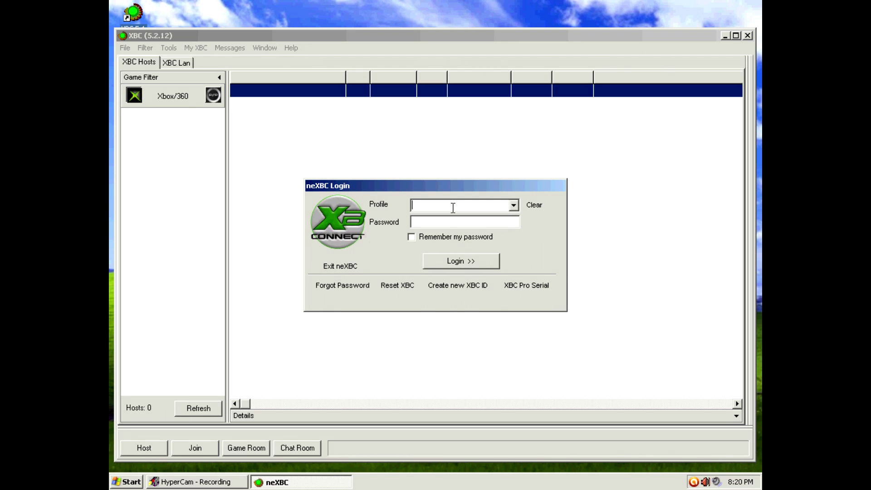
text(CalmestRoadkill)
key(Tab)
text(*********)
click(411, 236)
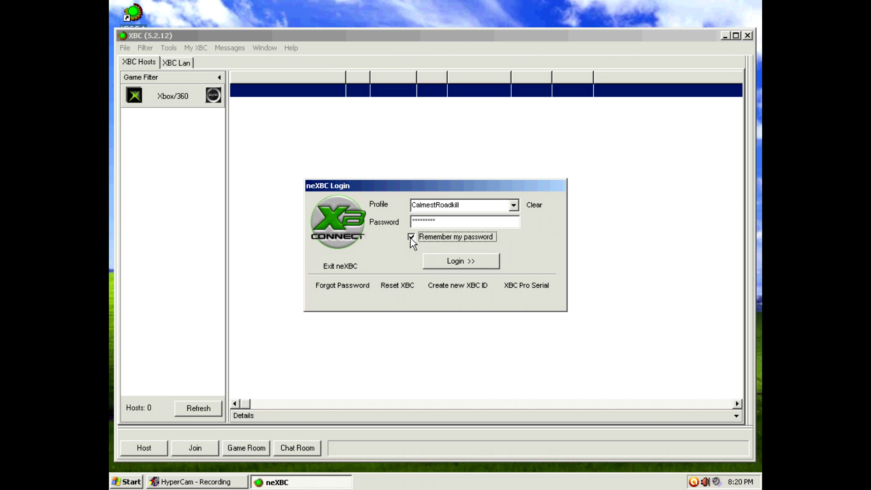
click(452, 263)
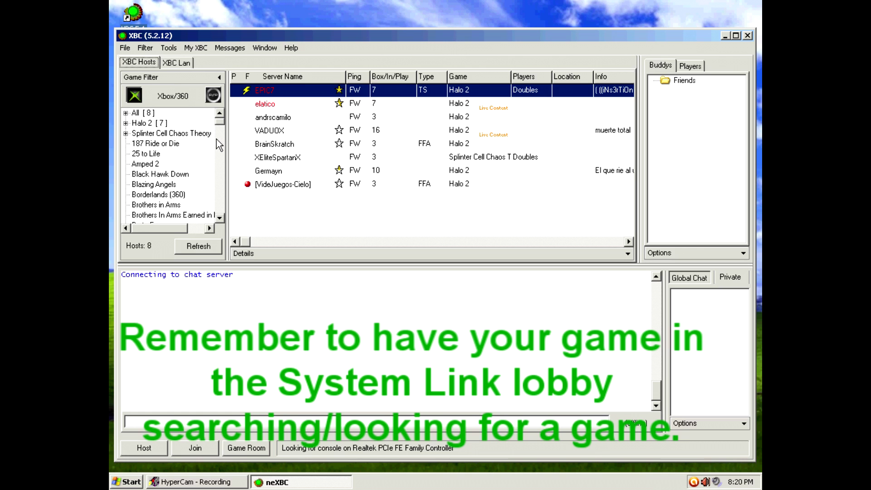
Tick MAC translation for WET11 (wireless) in Tools > Options > General Options and confirm.
click(170, 48)
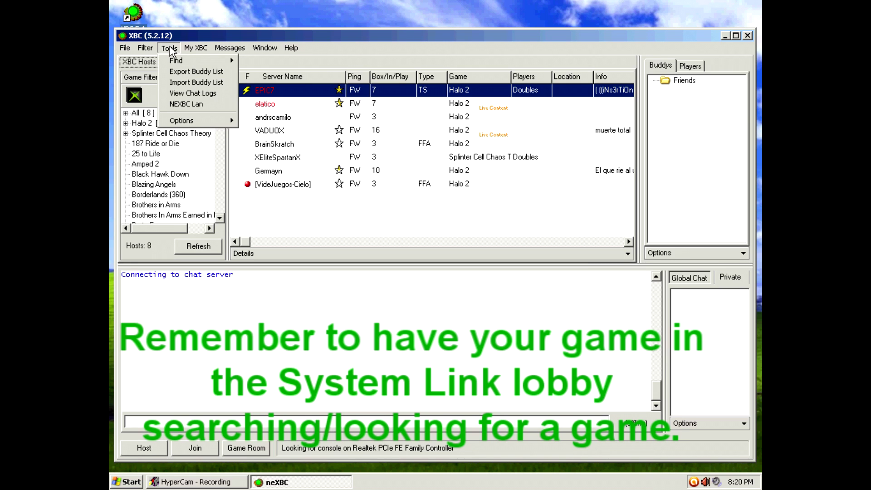
mouse_move(204, 126)
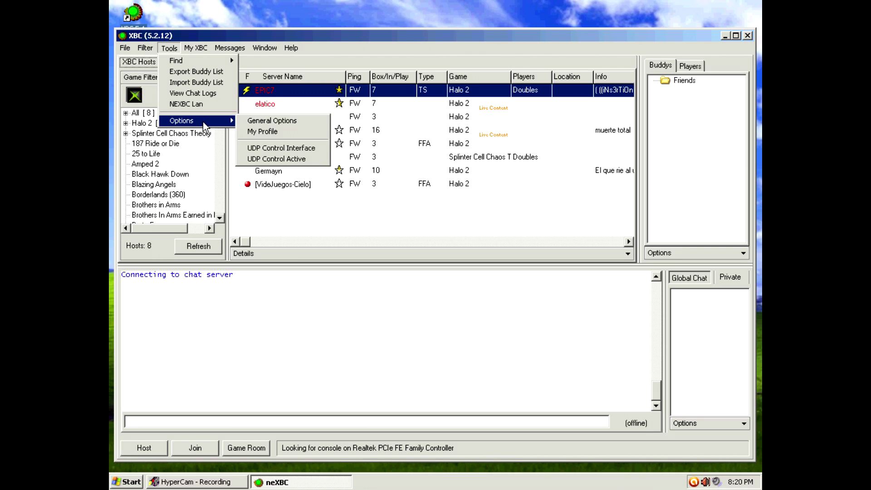
click(262, 122)
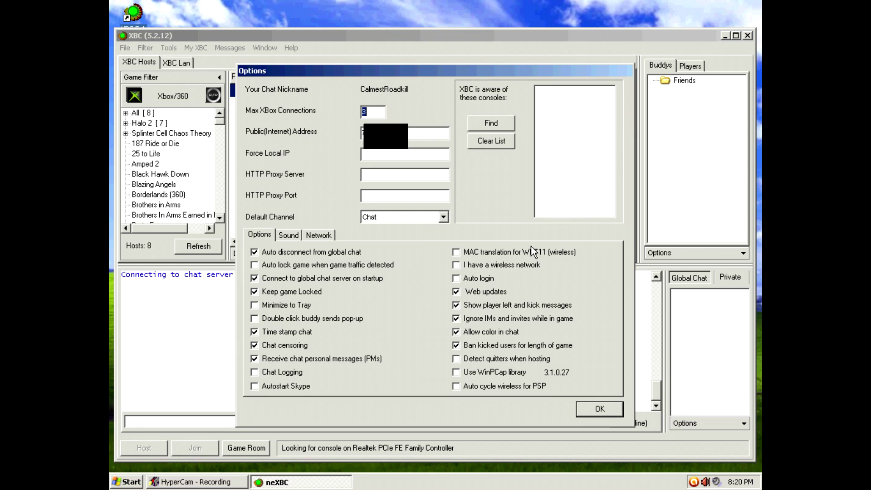
click(457, 253)
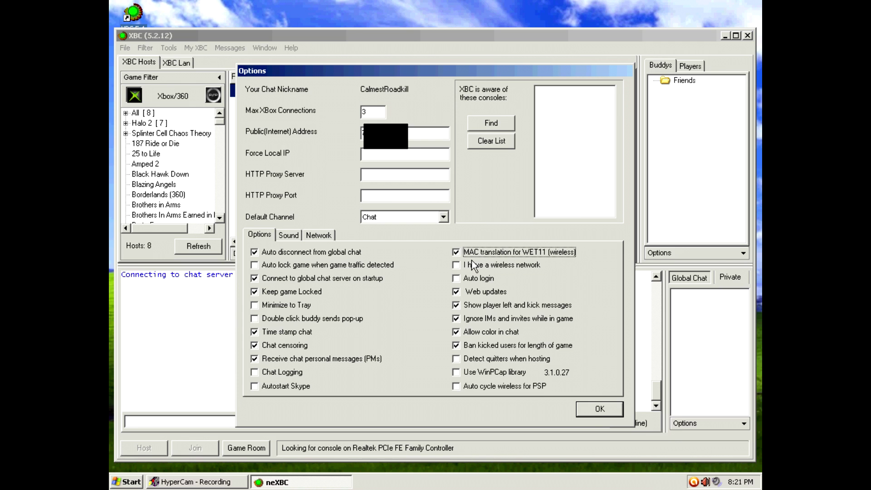
click(597, 410)
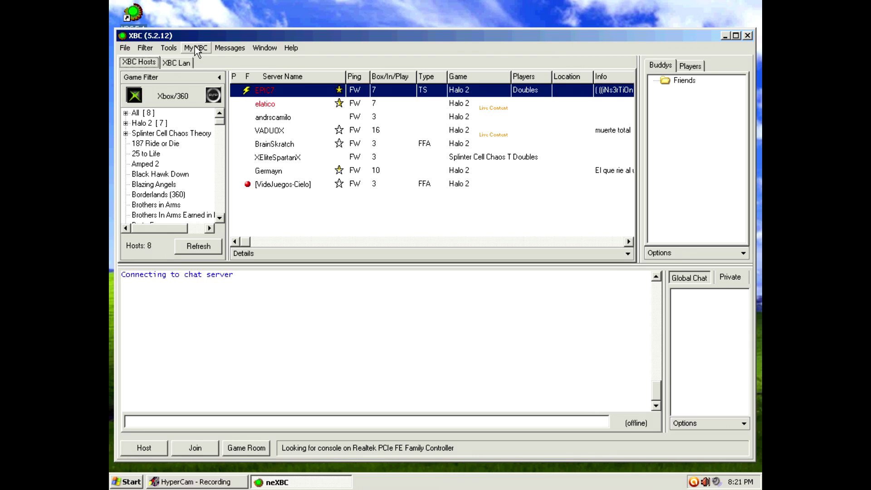
Run Find My Console on the Realtek PCIe FE Family Controller adapter, answering No to wireless.
click(169, 48)
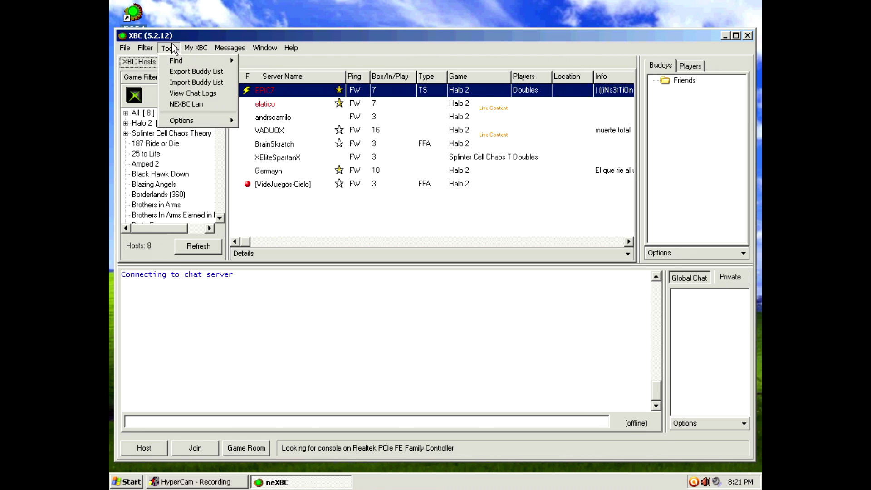
click(173, 48)
click(177, 48)
mouse_move(174, 64)
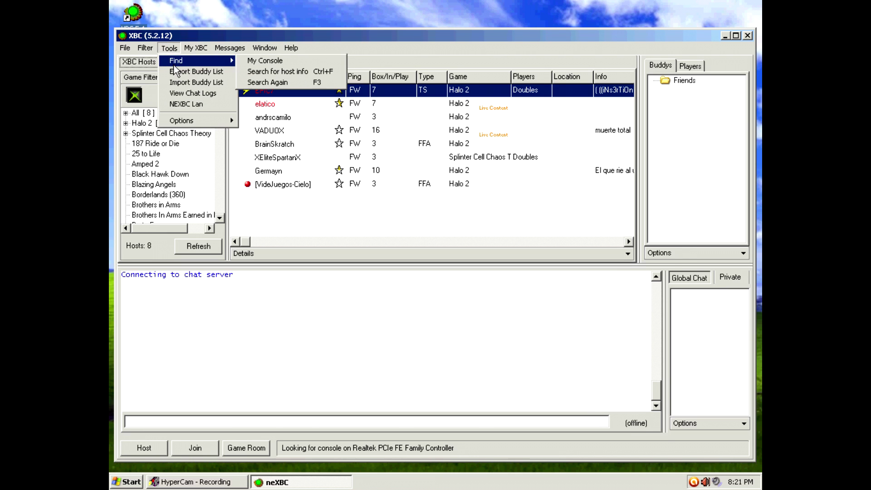
click(255, 64)
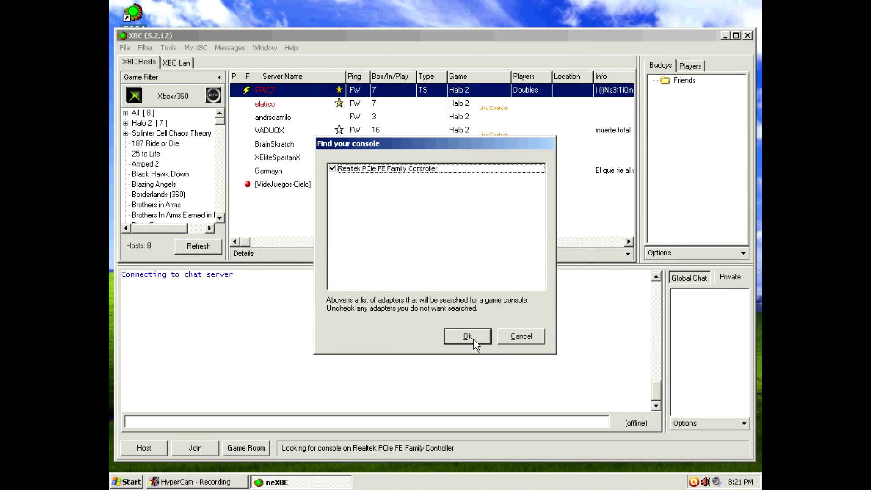
click(474, 340)
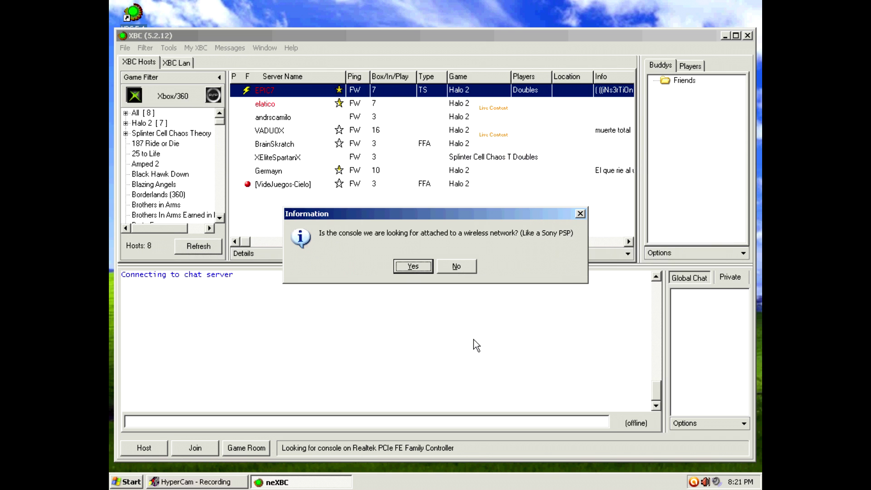
click(456, 266)
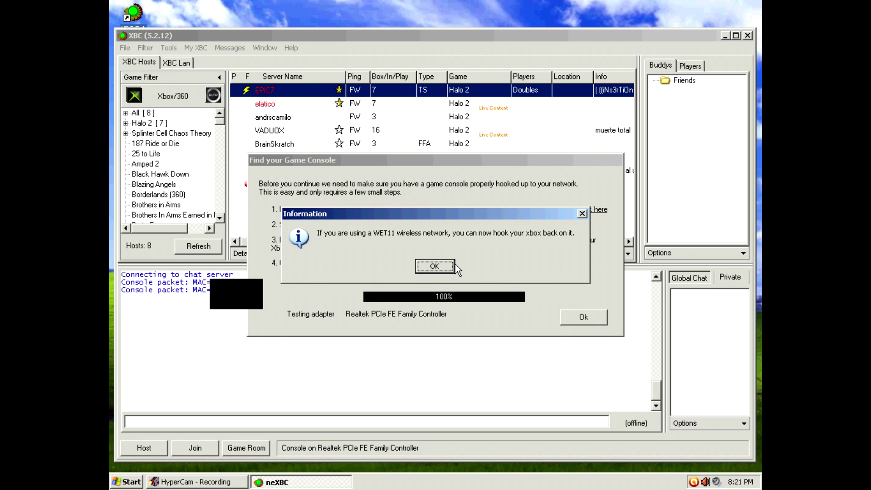
Dismiss the WET11 notice, close the console search, and expand Halo 2 [7] in the game filter.
click(435, 266)
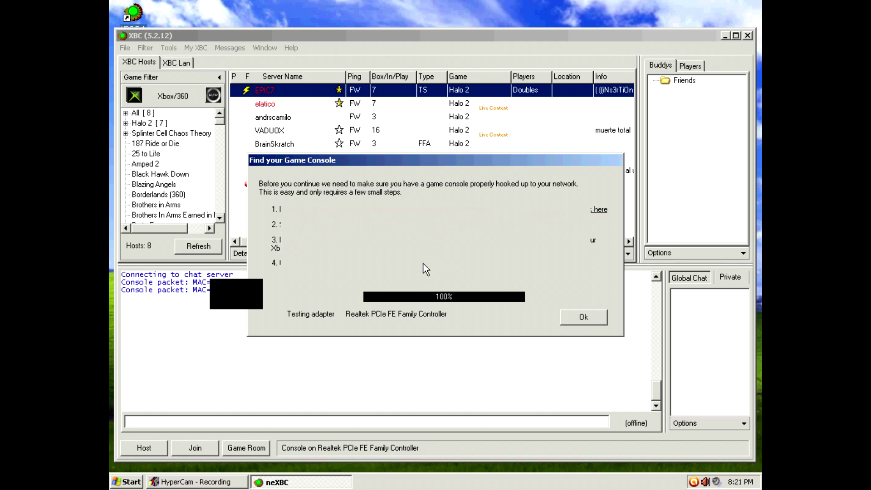
click(590, 319)
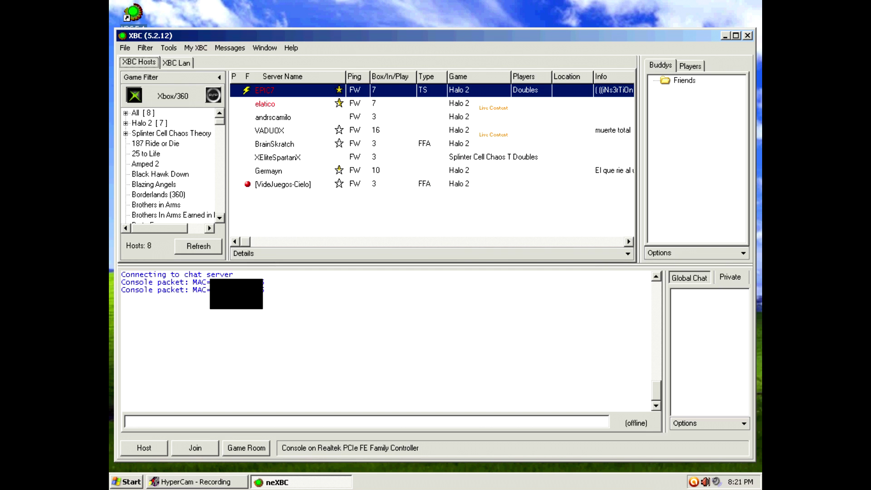
click(142, 123)
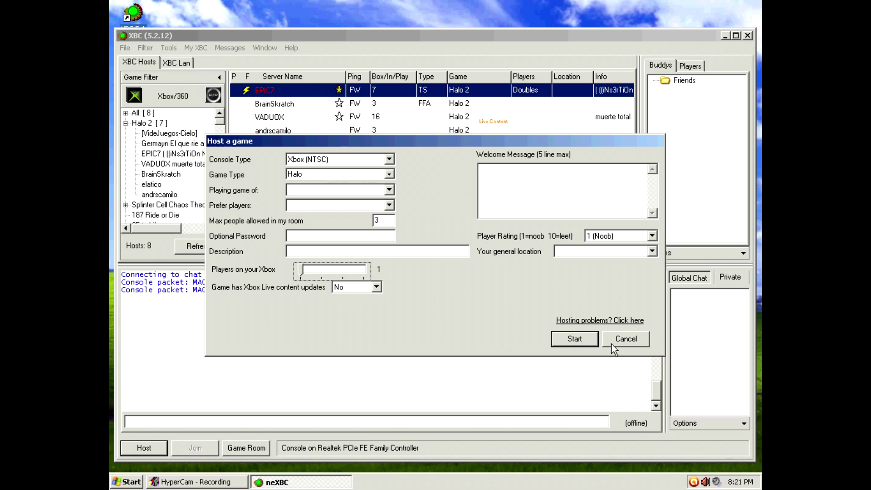
Cancel the Host a game dialog without hosting.
click(625, 340)
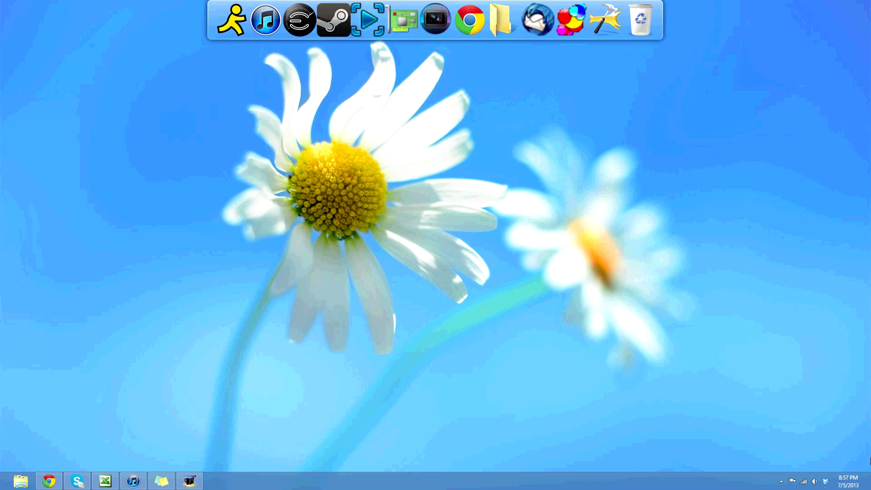
Search Settings for 'network and sharing' and open the Network and Sharing Center.
mouse_move(870, 460)
click(845, 166)
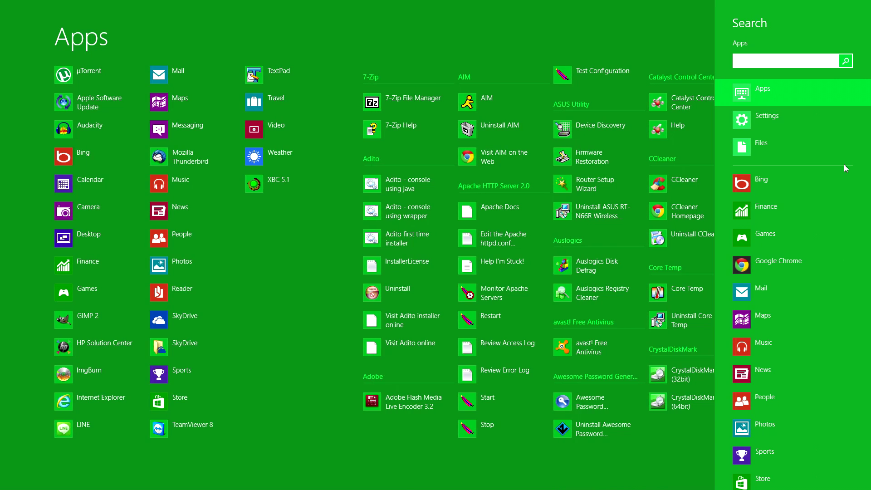
text(network)
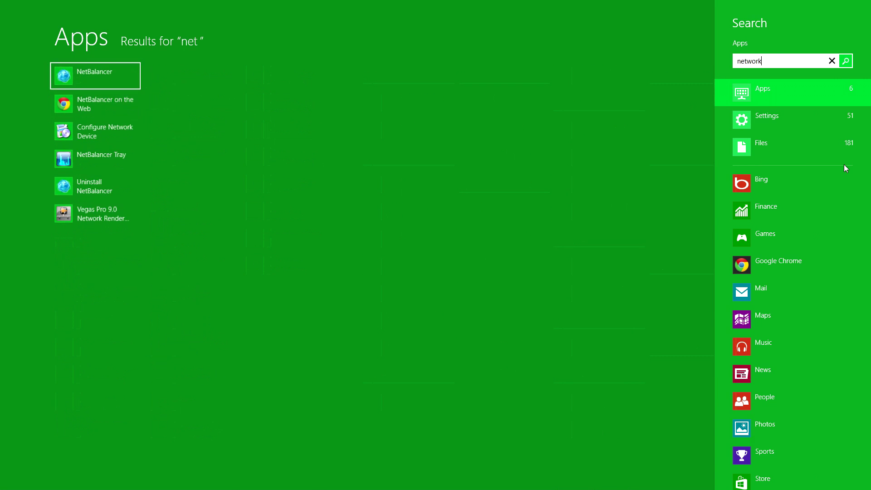
text( and shari)
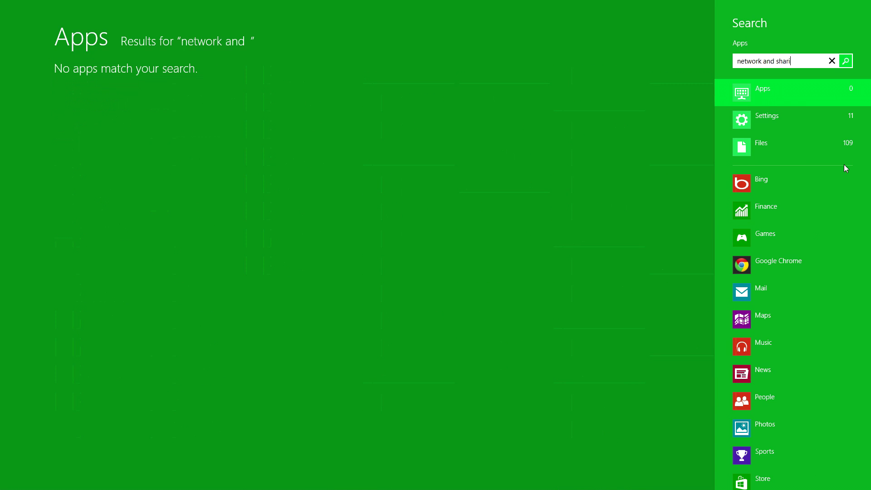
text(ng)
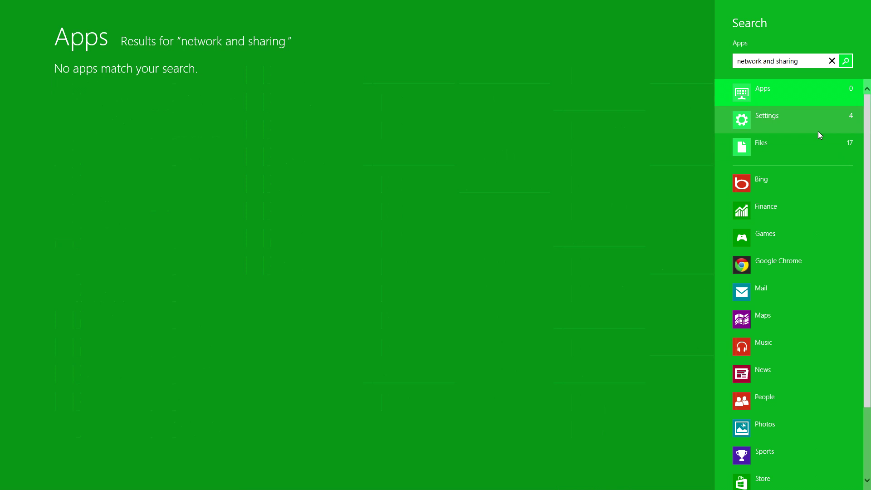
click(818, 129)
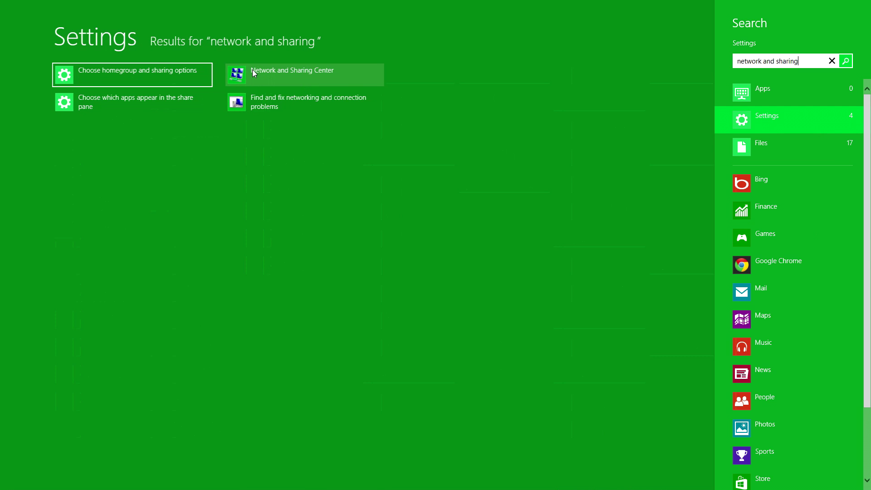
click(253, 73)
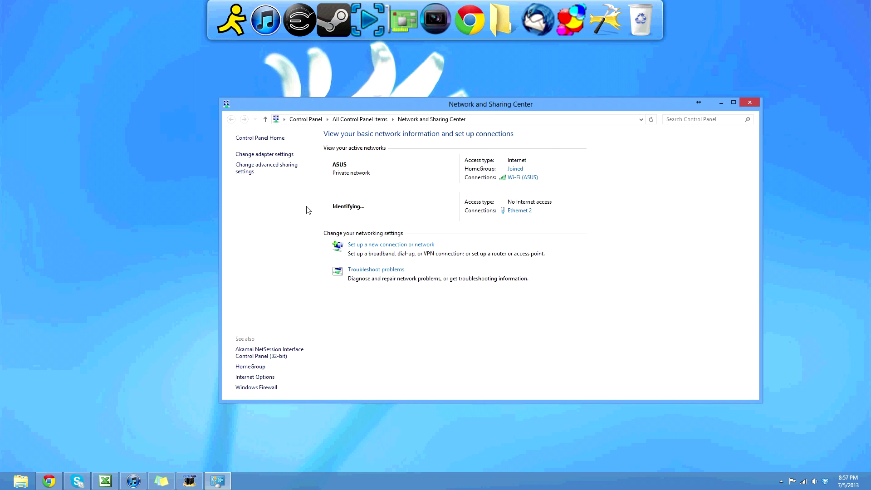
In the Wi-Fi adapter's properties, allow other network users to connect through this computer's internet connection.
click(282, 154)
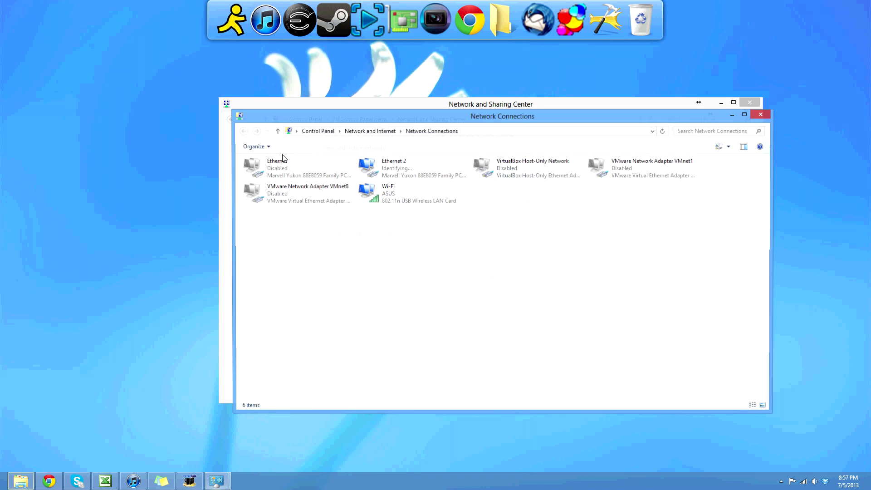
click(401, 197)
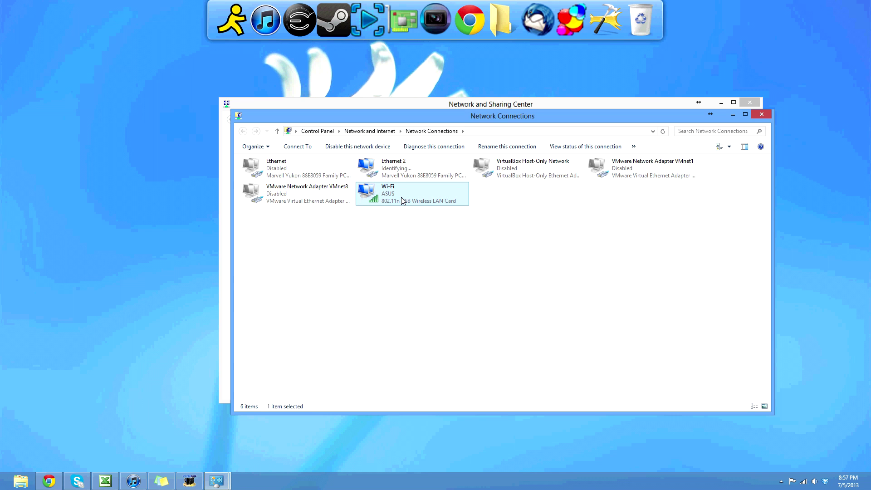
right_click(401, 197)
click(444, 294)
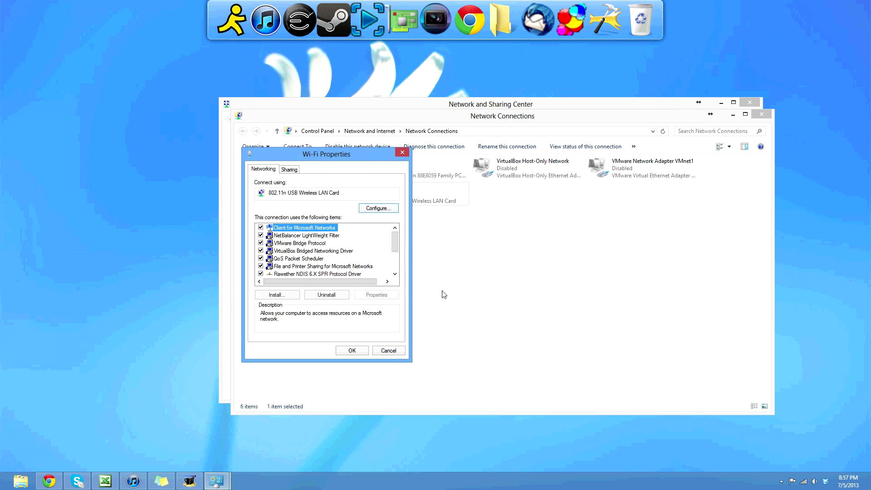
click(292, 171)
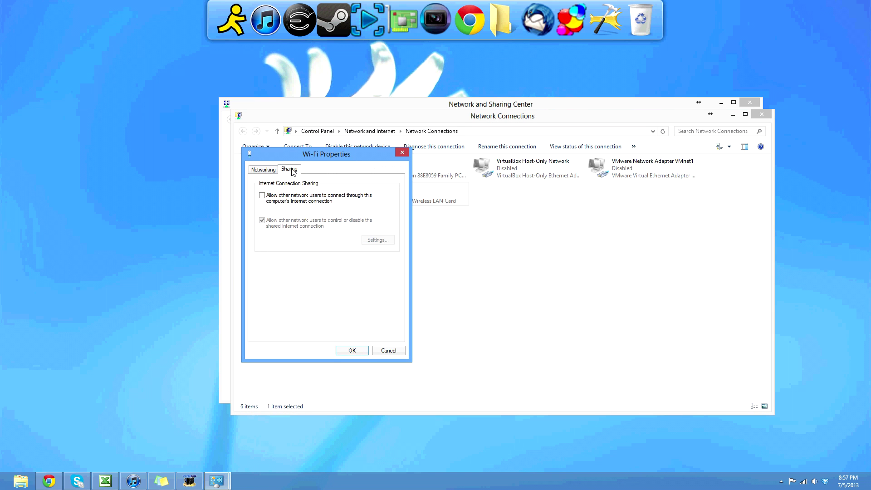
click(308, 201)
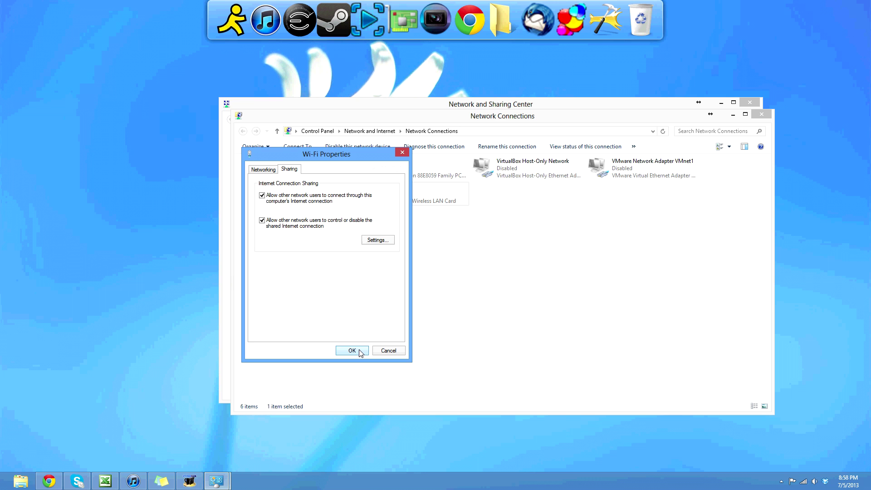
click(359, 351)
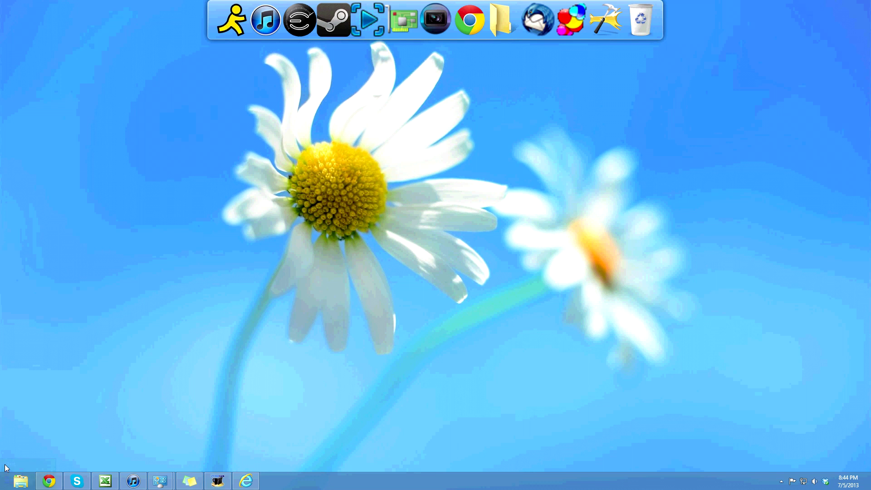
Launch a Command Prompt by running cmd from the Run box.
right_click(3, 487)
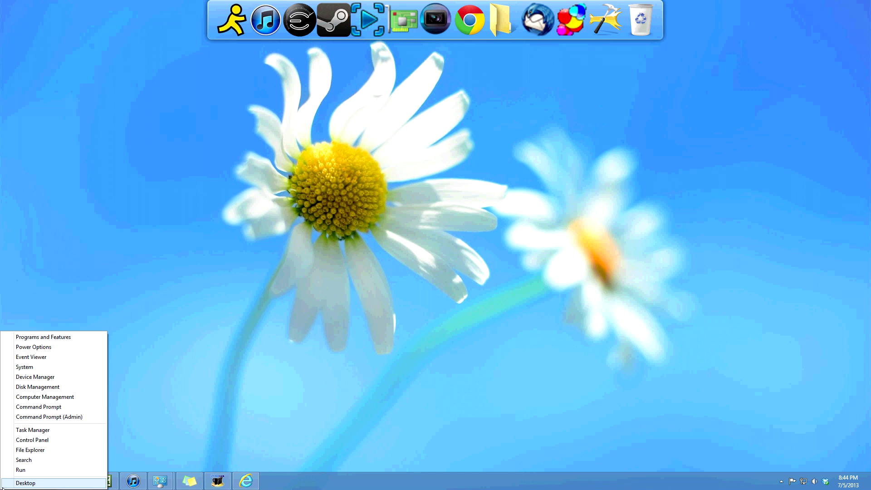
click(21, 470)
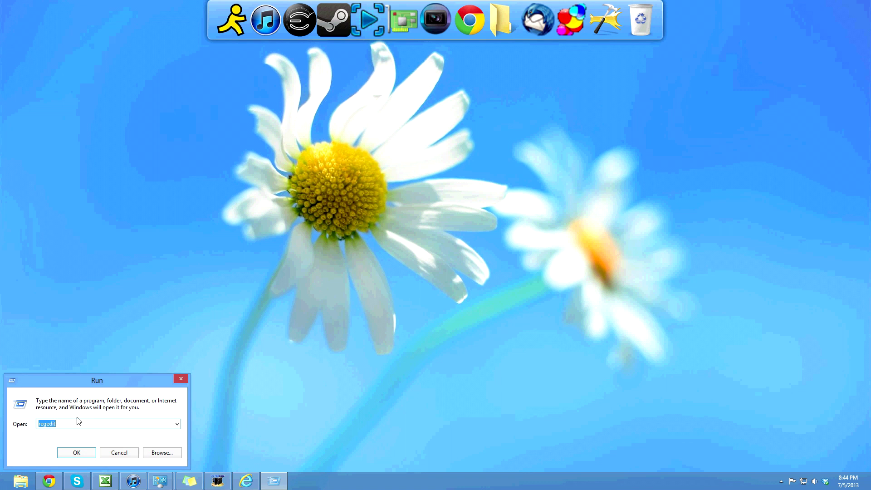
text(cmd)
key(Return)
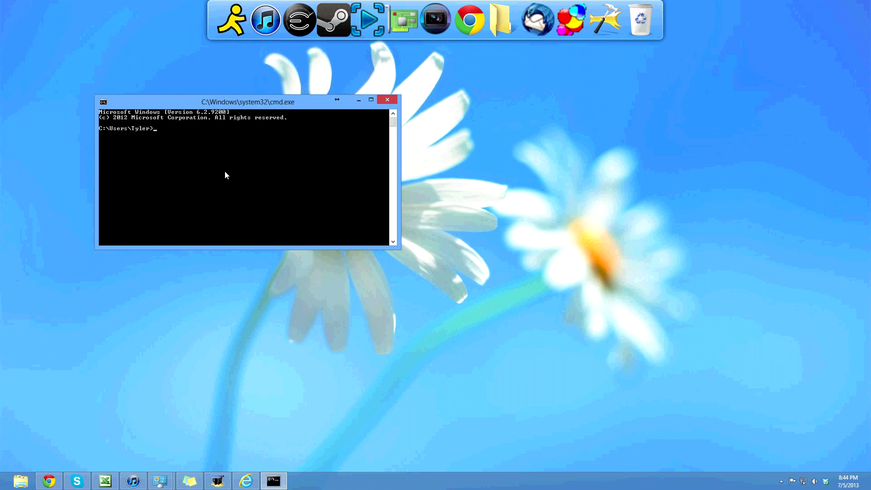
Run ipconfig /all and read IPv4 address 192.168.1.75 and gateway 192.168.1.1.
text(ipconfig /all)
key(Return)
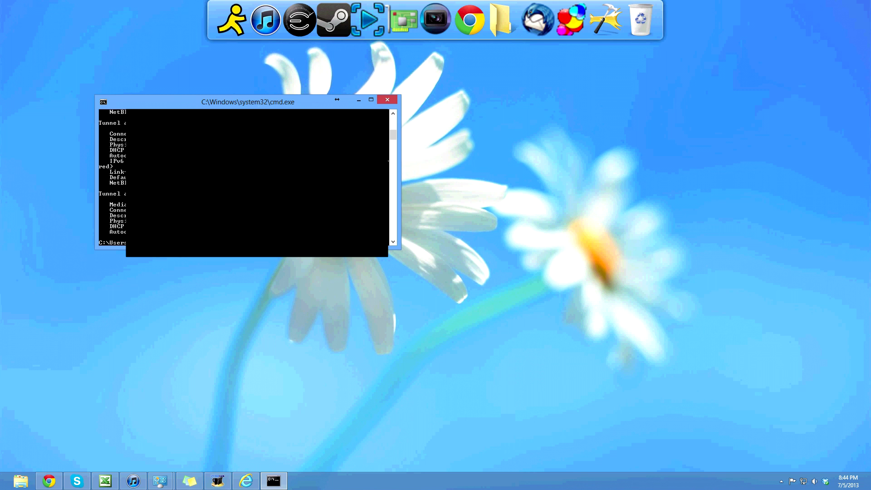
scroll(244, 177, up, 2)
scroll(244, 177, up, 4)
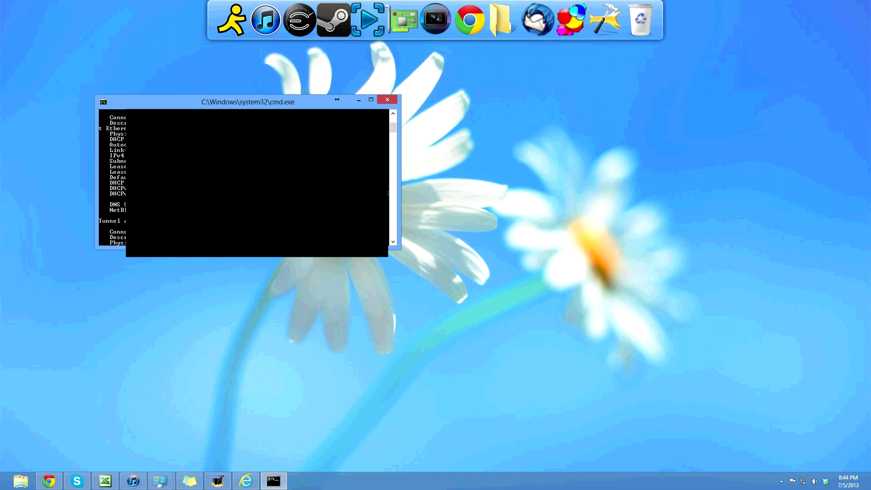
scroll(244, 177, up, 1)
scroll(244, 177, up, 4)
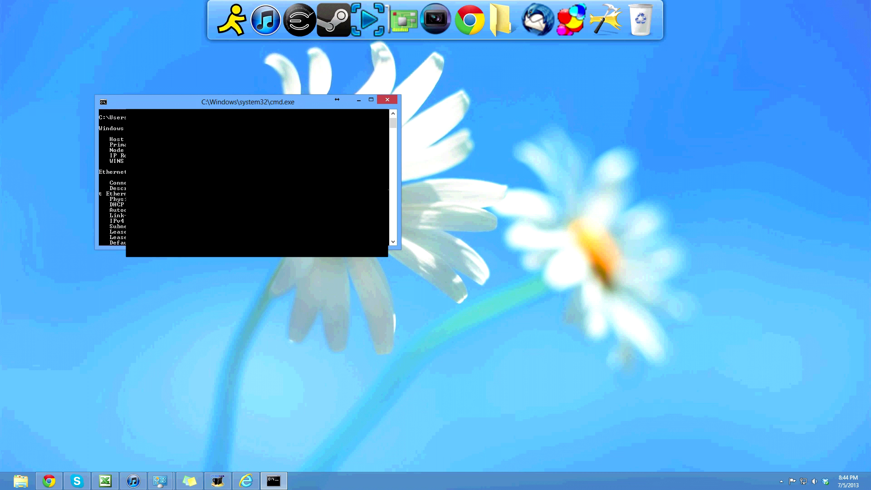
scroll(225, 172, down, 2)
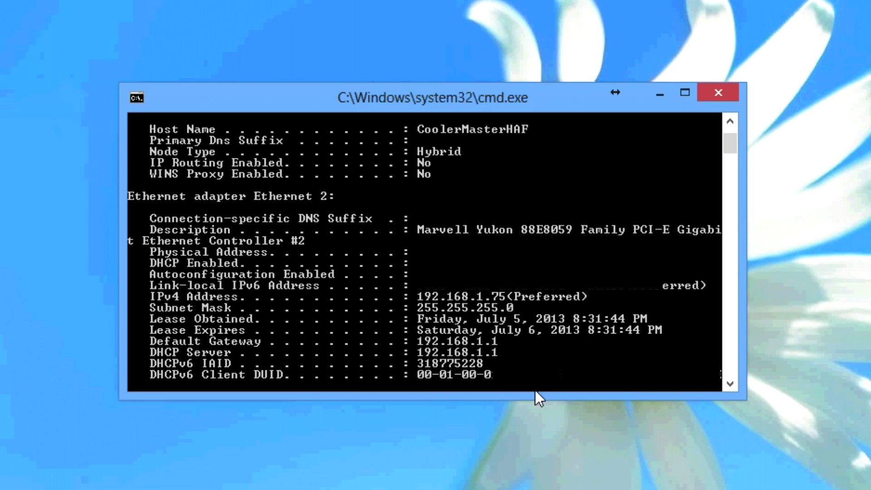
Close the console, sign in to the router at 192.168.1.1 in Internet Explorer, and show WAN settings.
key(alt+F4)
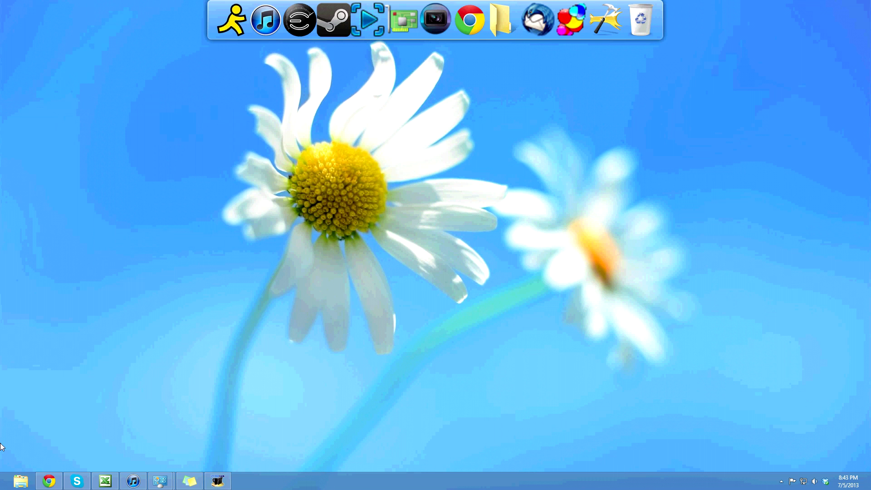
click(3, 487)
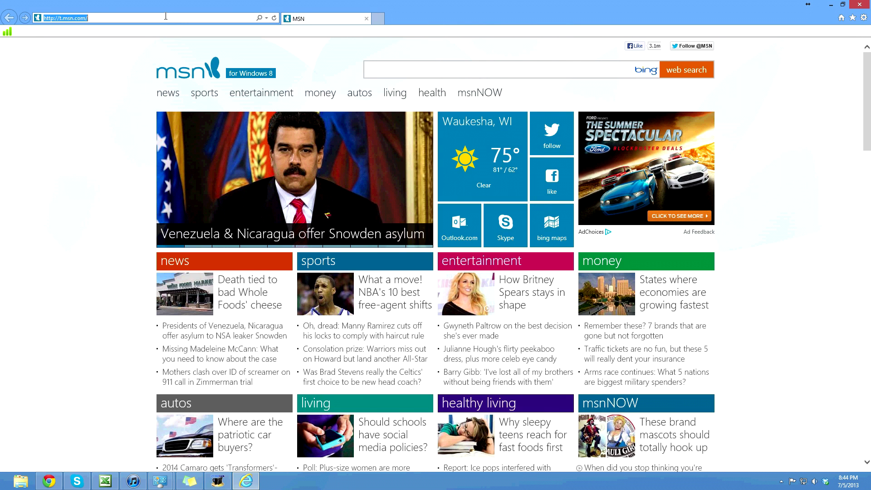
text(192.168.1.1/)
key(Return)
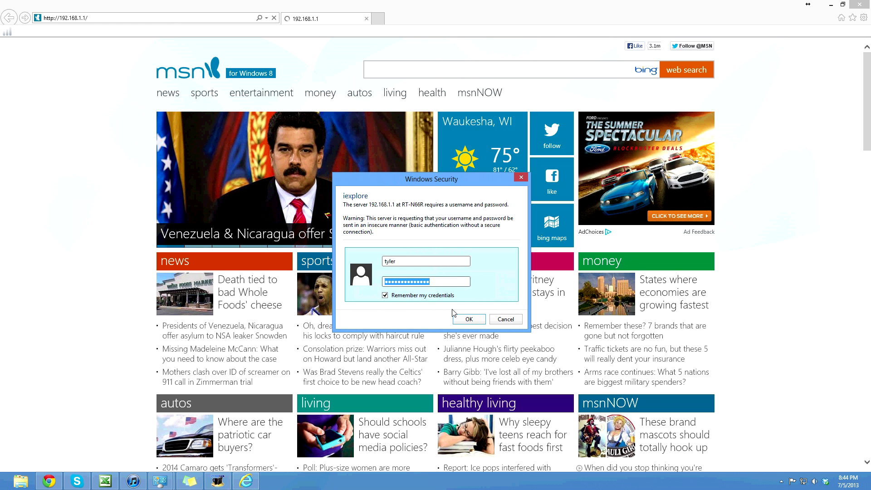
click(468, 319)
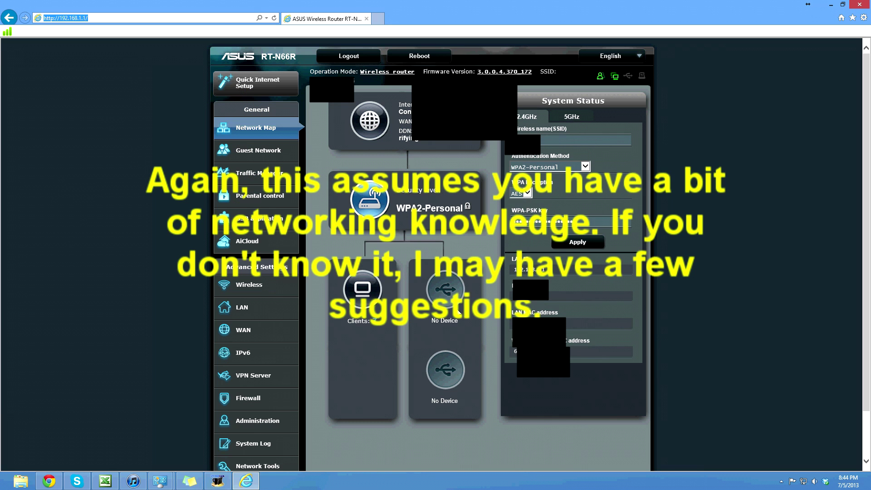
click(252, 327)
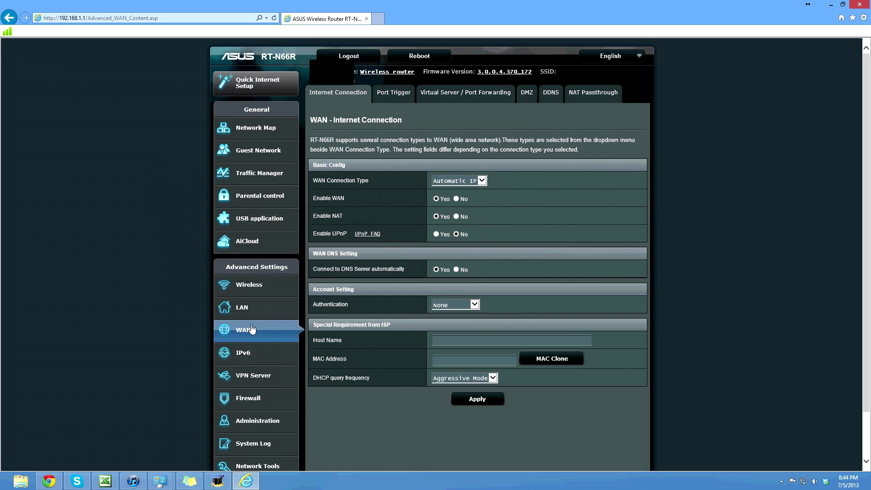
Add port forwarding entry Xbox Connect: port 8602, local IP 192.168.1.75, local port 8602, protocol BOTH.
click(444, 103)
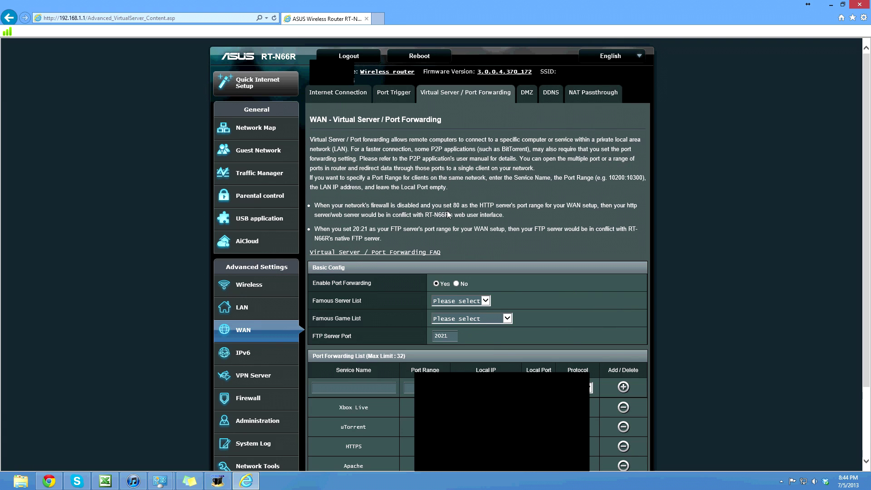
scroll(447, 215, down, 2)
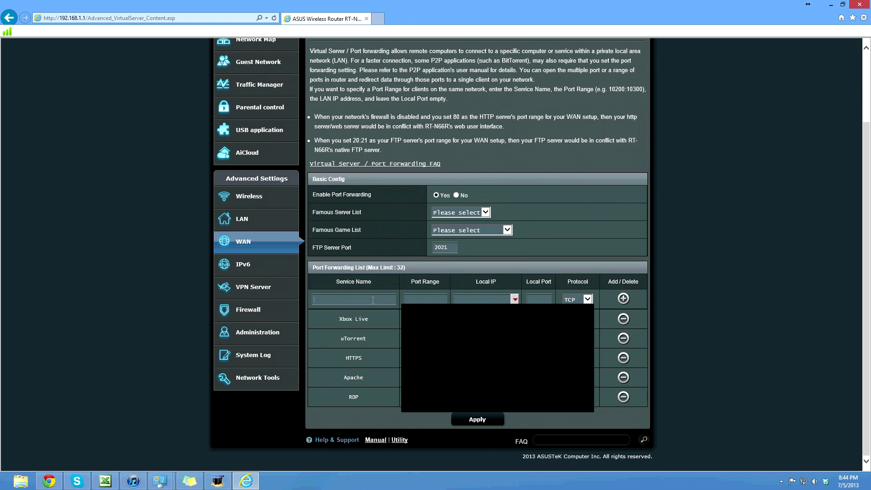
text(Xbox Connect)
key(Tab)
text(86)
key(Tab)
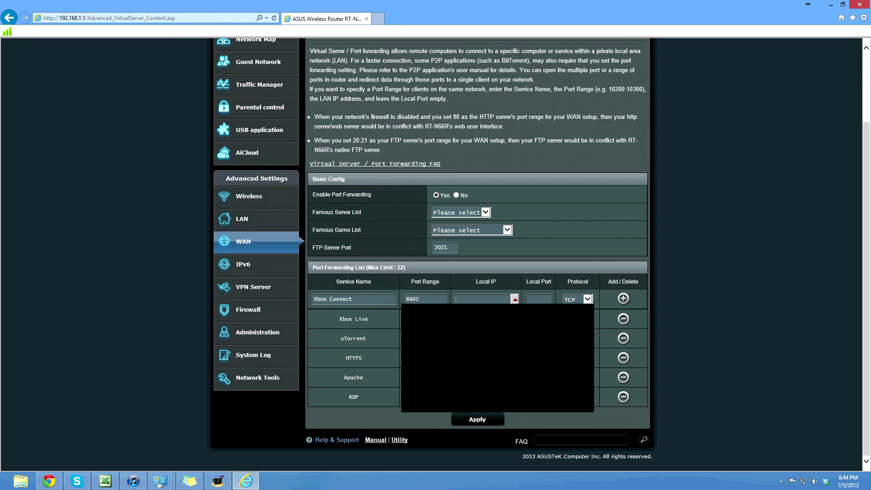
key(Return)
click(536, 301)
text(8602)
click(575, 300)
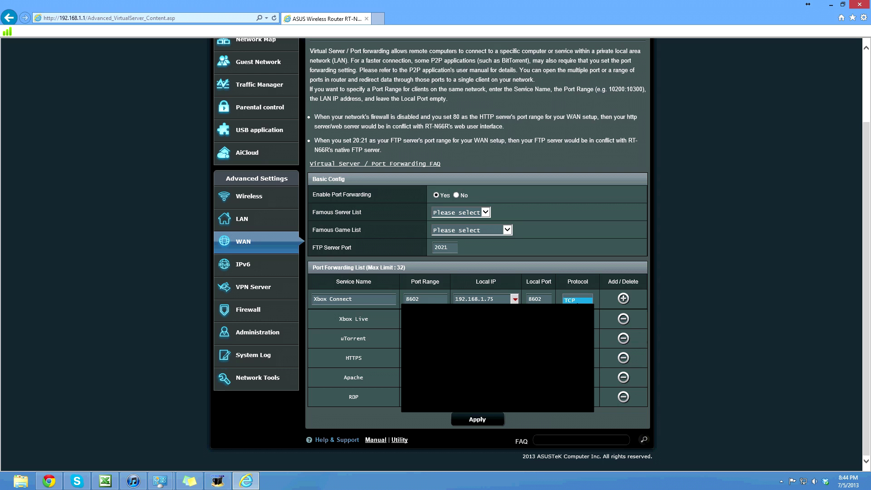
key(Down)
key(Down)
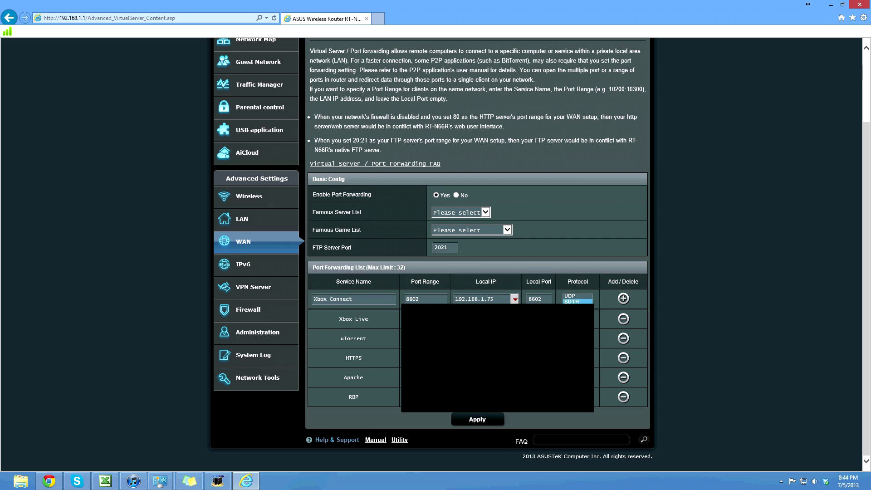